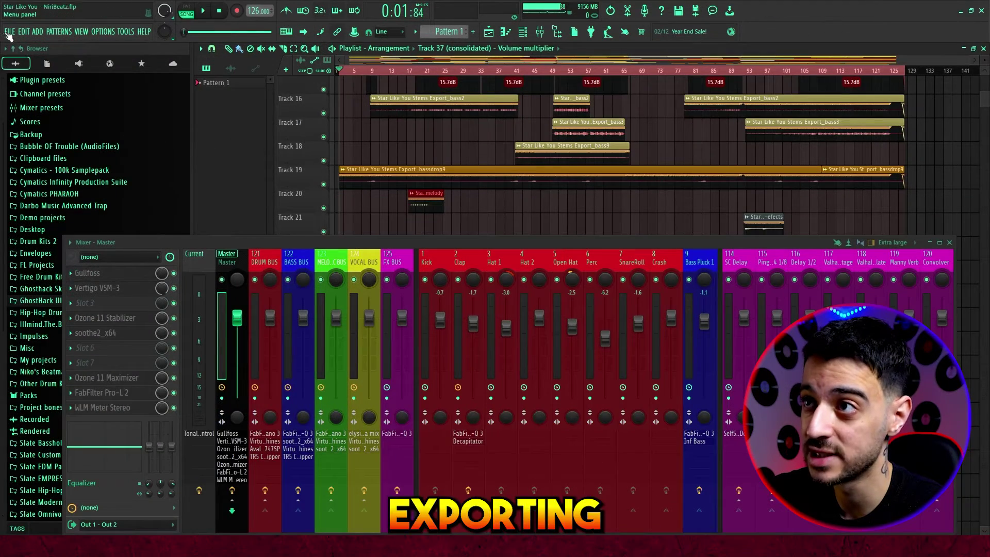
Start a Wave file export of the project under the file name Star Like You - NiriBeatz.
left_click(11, 32)
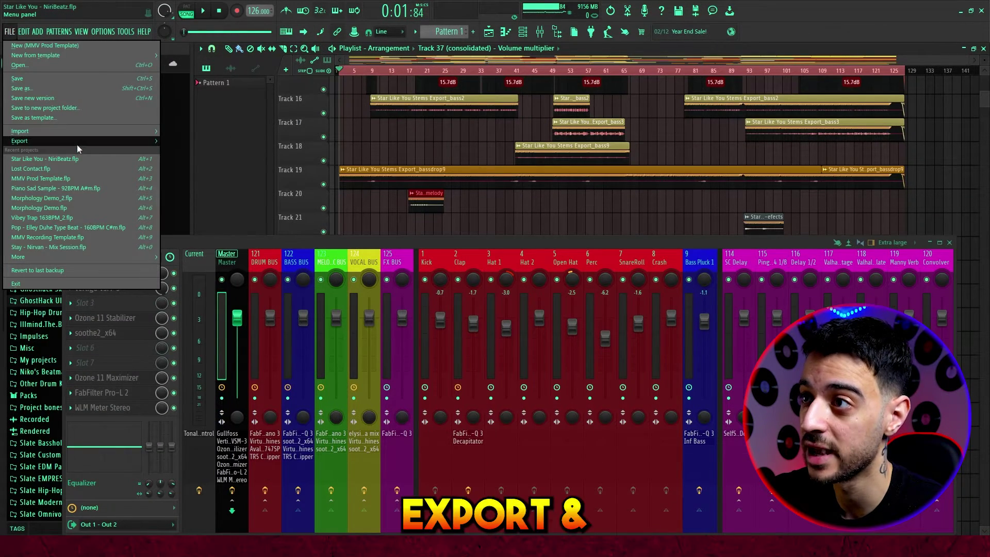
mouse_move(78, 145)
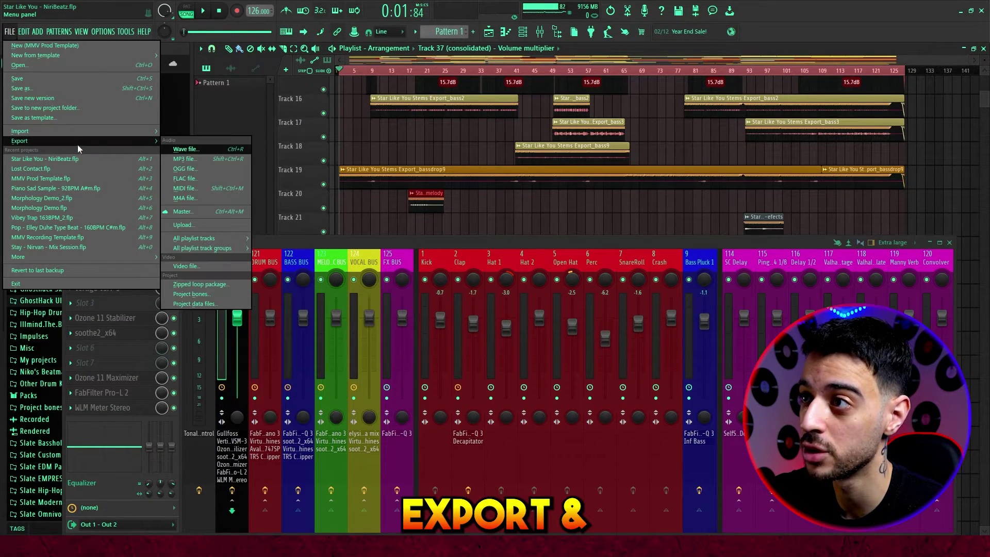
left_click(198, 149)
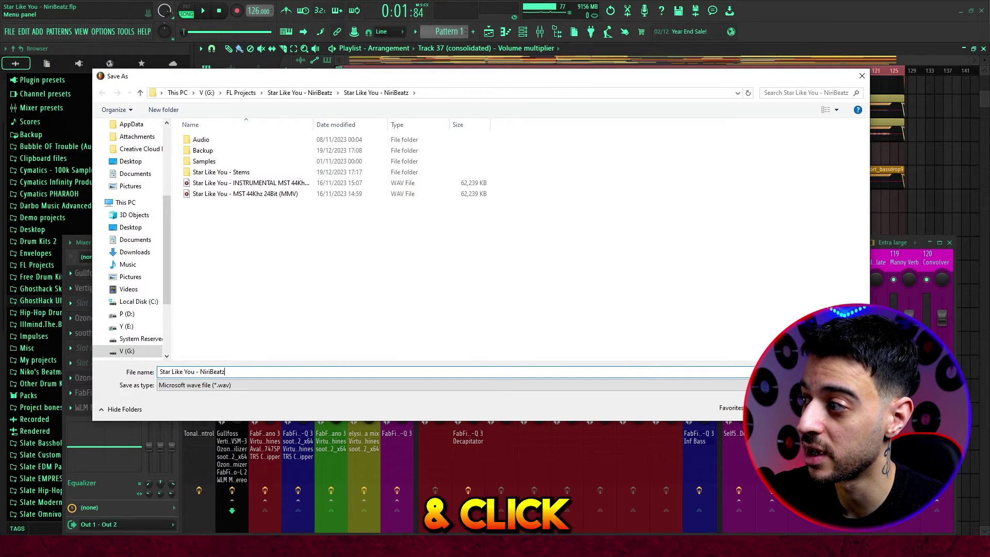
key("Return")
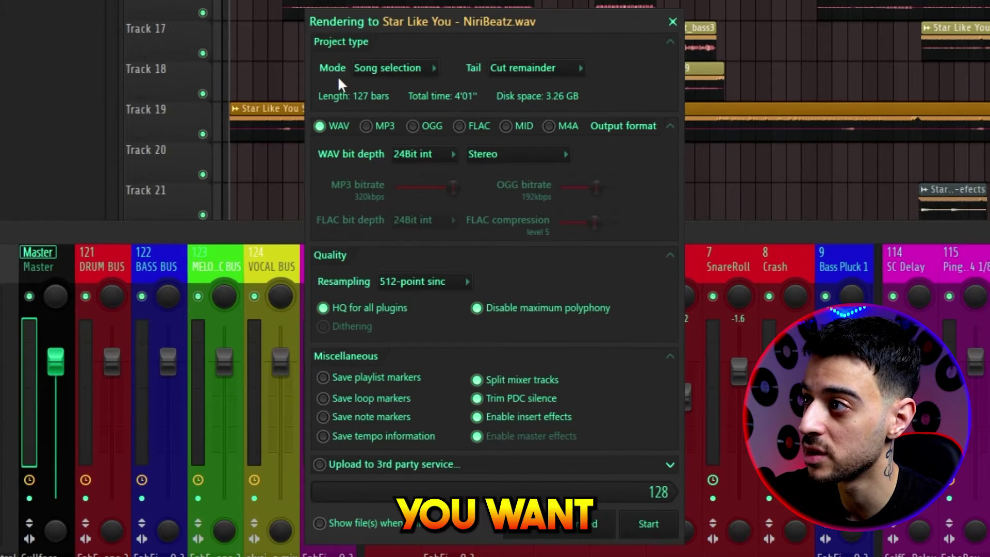
Review the render mode choices and choose Cut remainder for the tail.
left_click(410, 72)
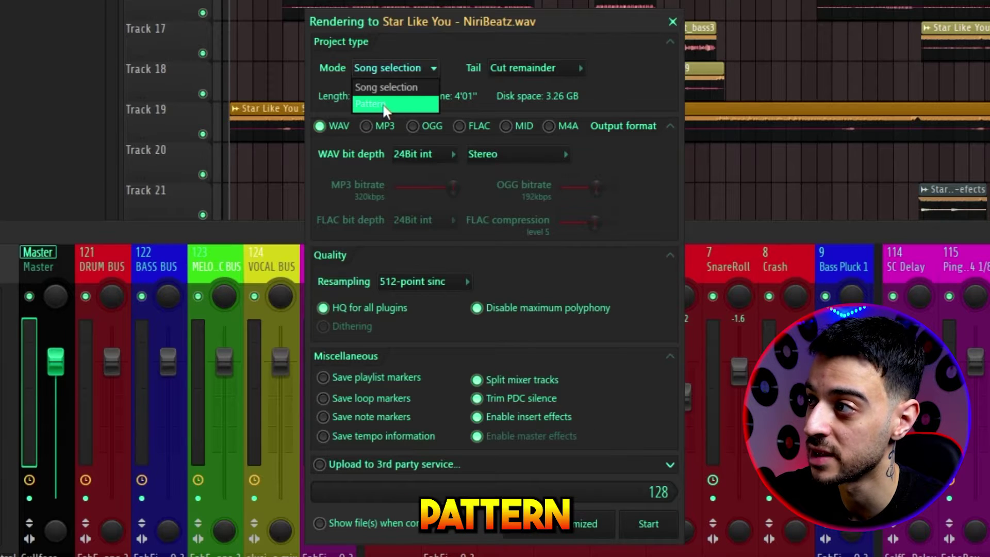
left_click(478, 73)
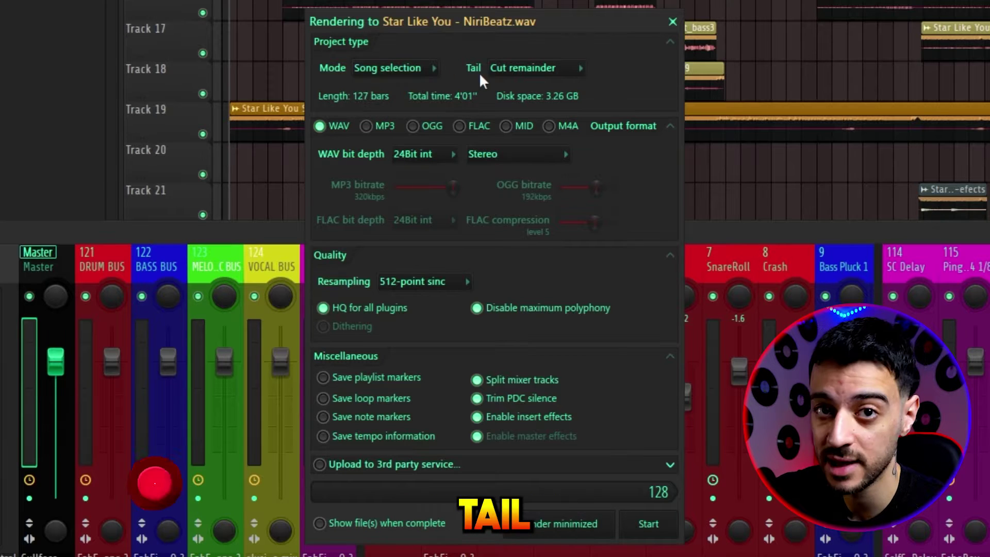
left_click(548, 75)
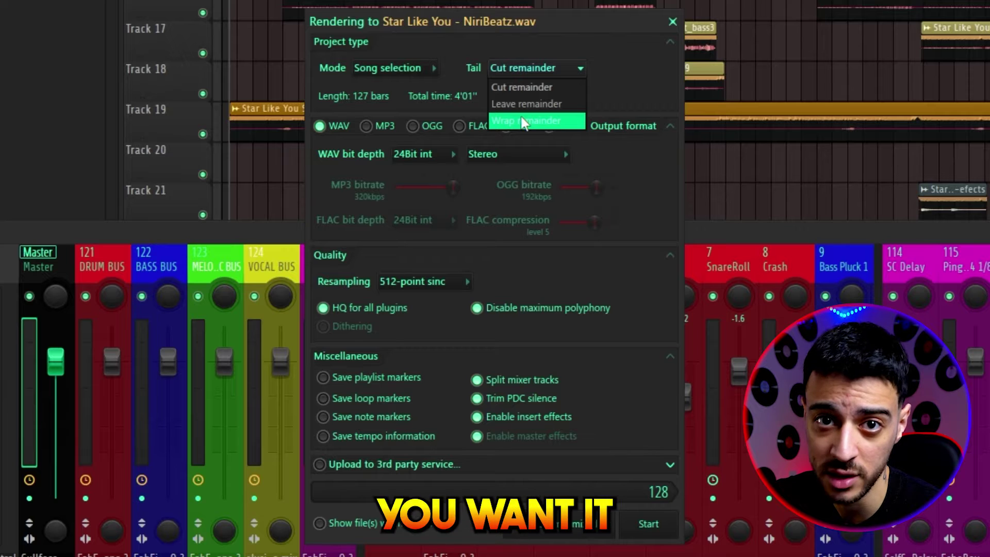
left_click(529, 88)
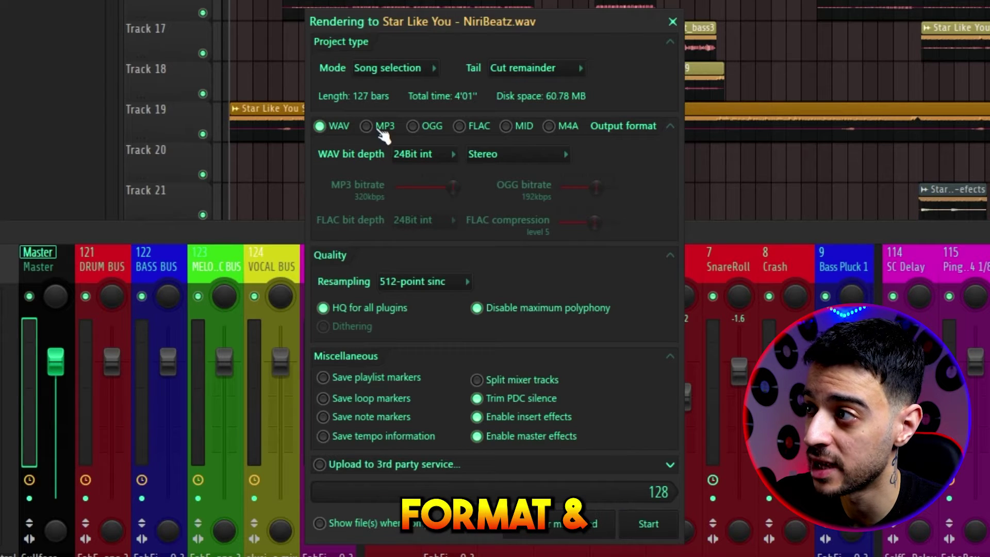
Try adding MP3, OGG and FLAC as extra output formats alongside WAV, and switch them off again.
left_click(365, 126)
left_click(413, 126)
left_click(459, 125)
left_click(412, 126)
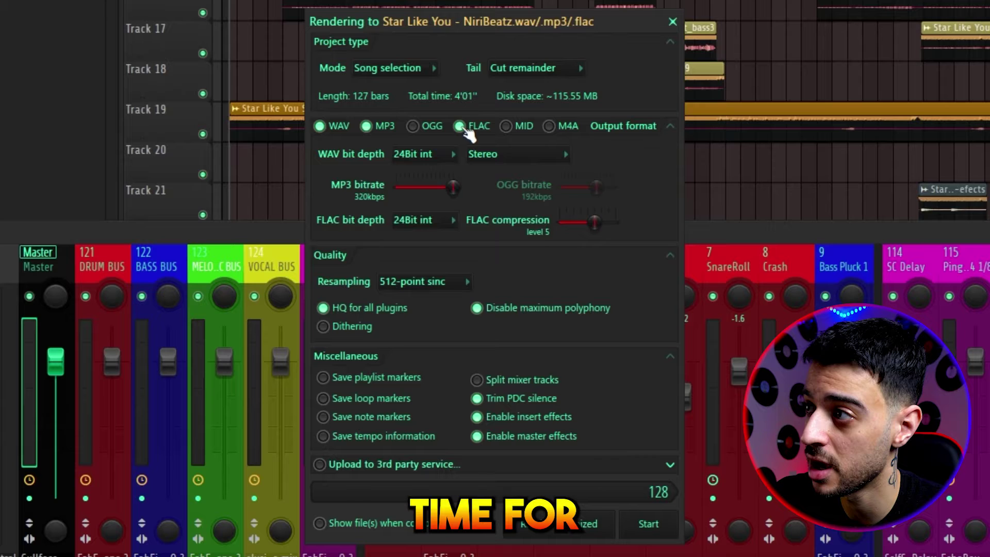
left_click(459, 126)
left_click(366, 126)
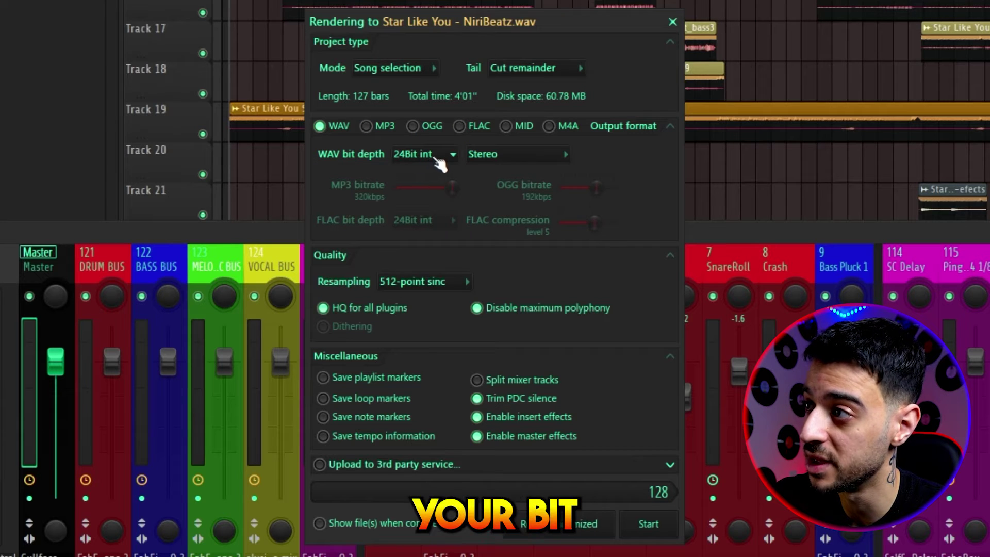
Try 32Bit float as the WAV bit depth, and set it back to 24Bit int.
left_click_drag(432, 154, 430, 212)
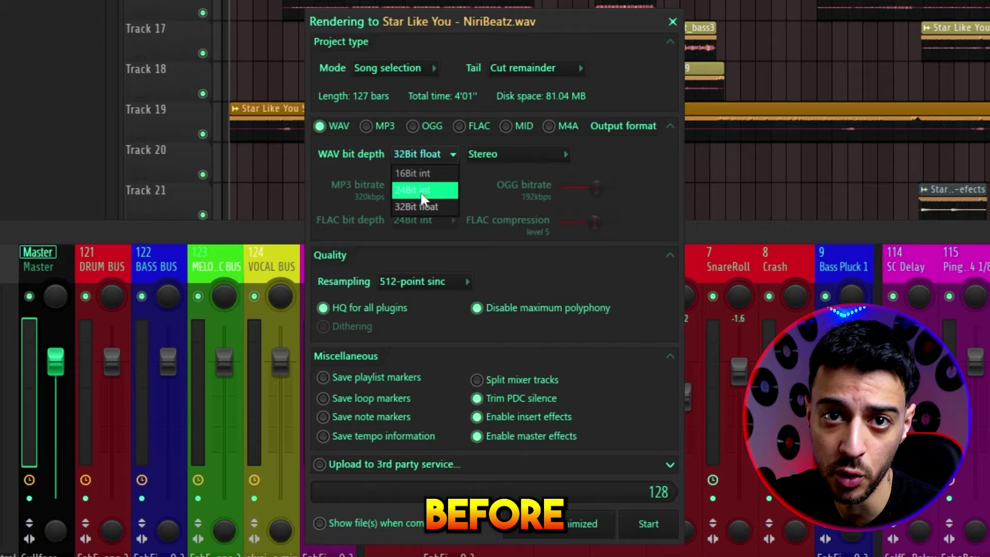
left_click(420, 191)
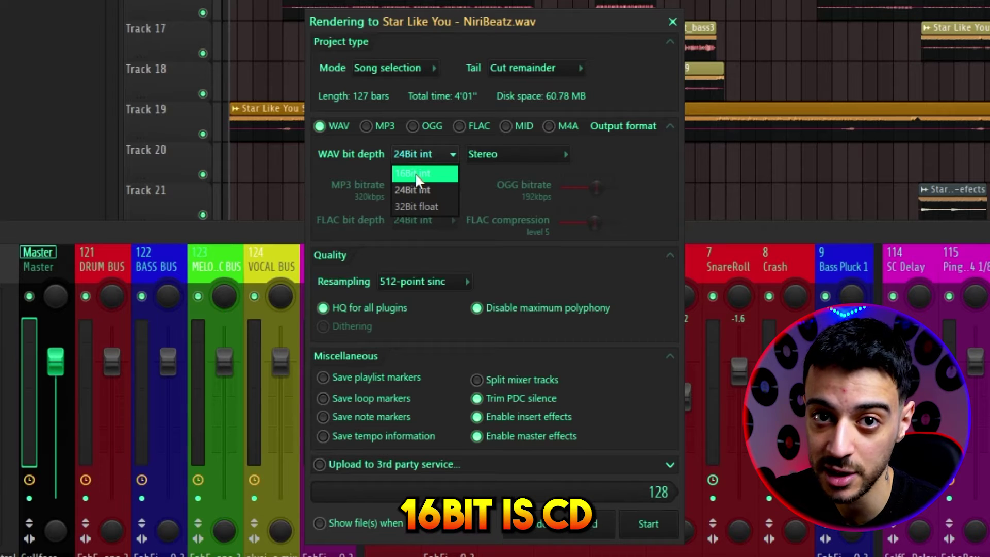
Try MP3 as the only output format and review the resampling quality options.
left_click(366, 126)
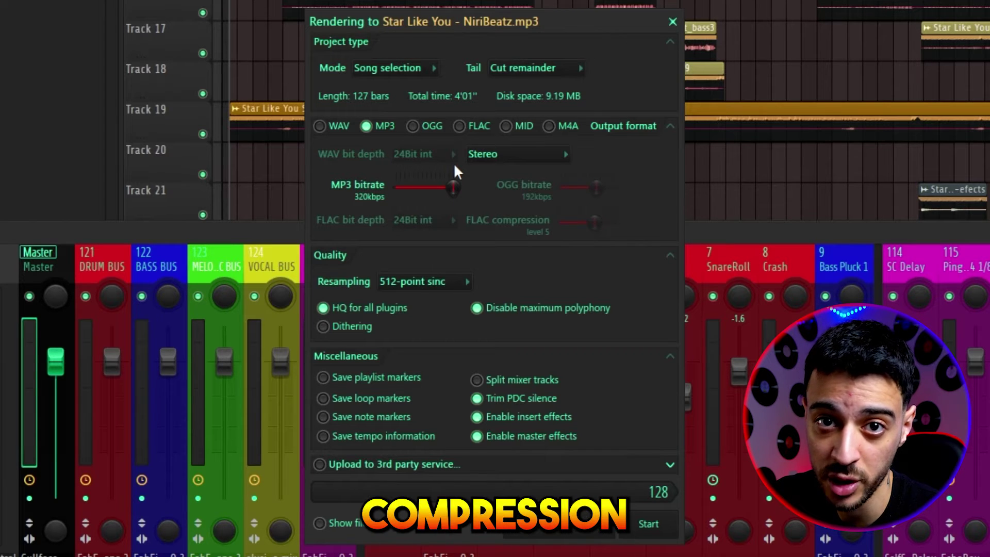
left_click(433, 288)
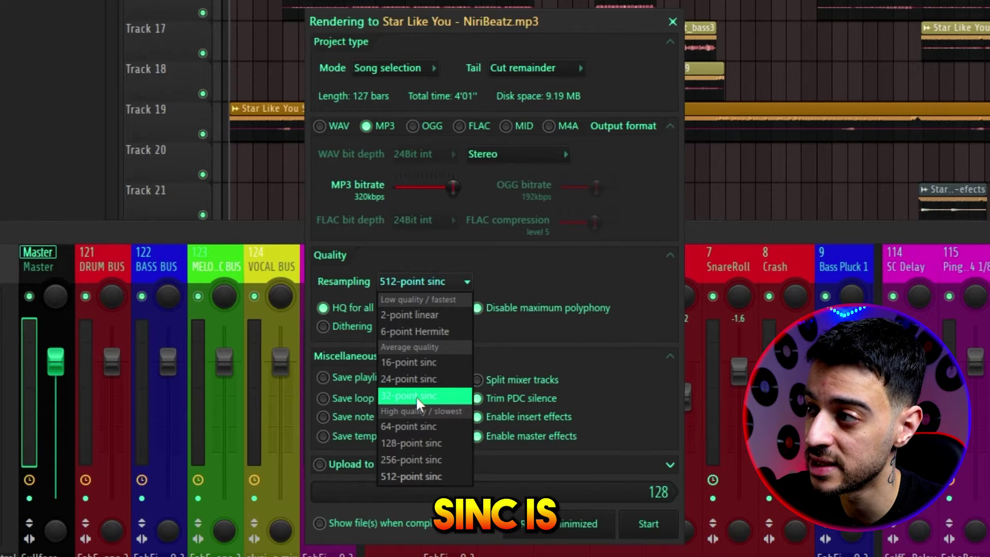
left_click(361, 321)
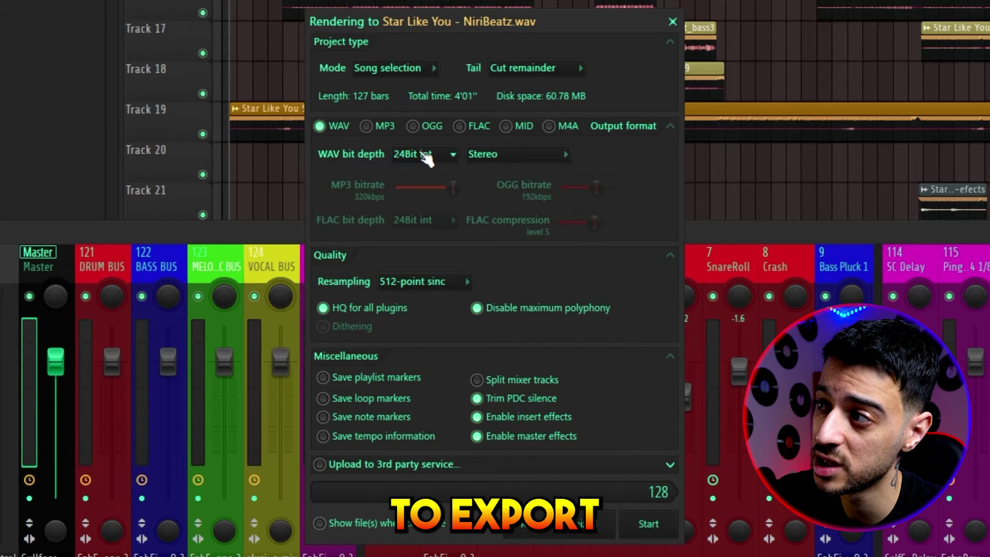
Choose 24Bit int for the WAV output and enable Split mixer tracks for a stem export.
left_click(420, 154)
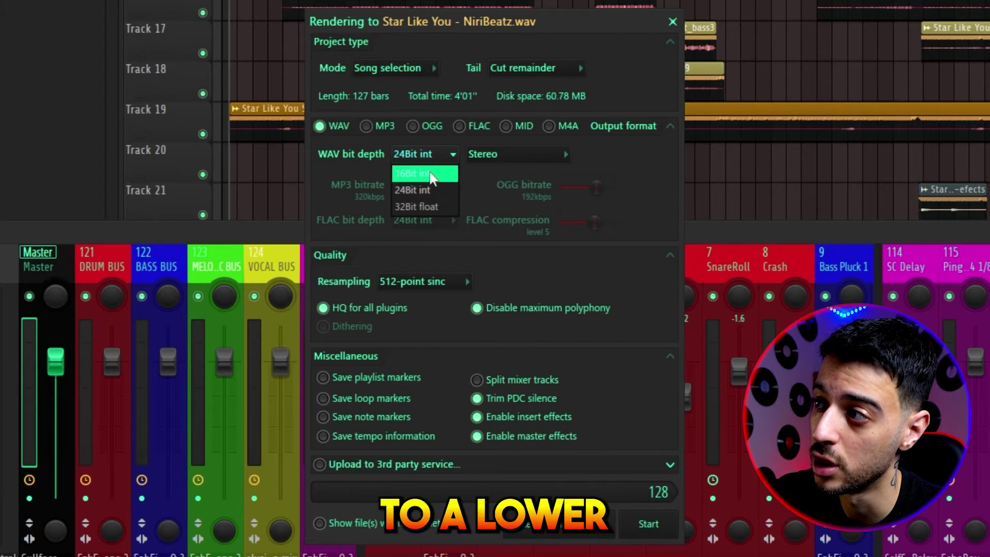
left_click(413, 190)
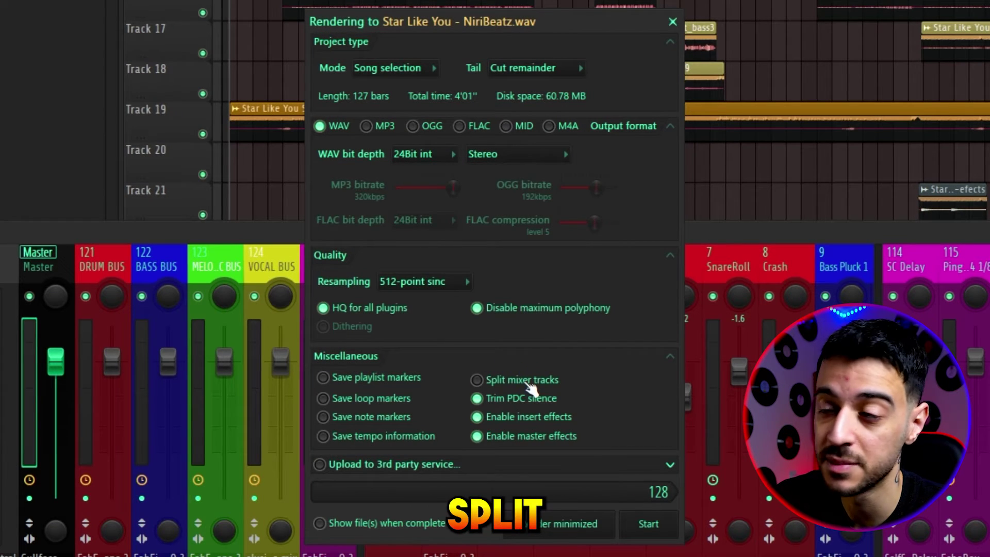
left_click(527, 383)
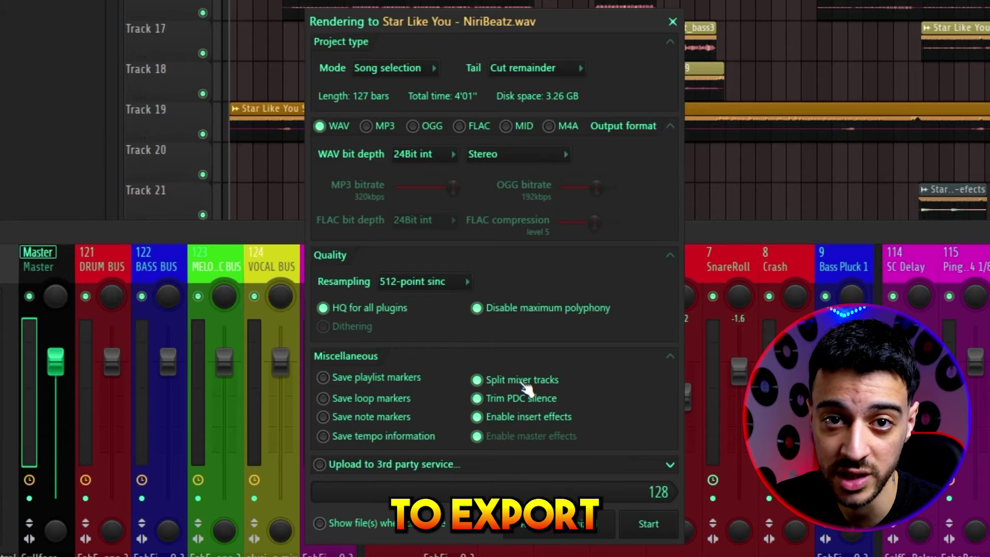
left_click_drag(526, 382, 504, 408)
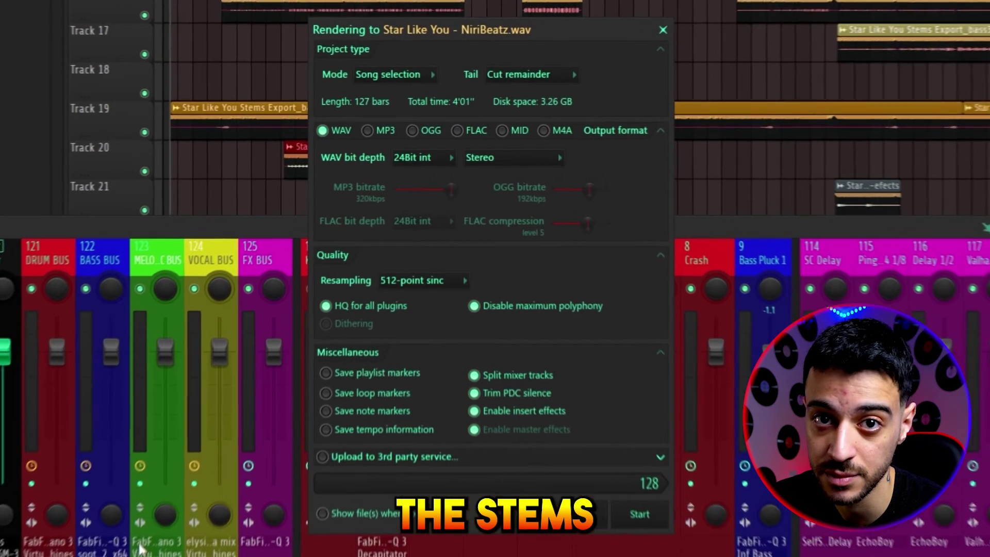
left_click(461, 297)
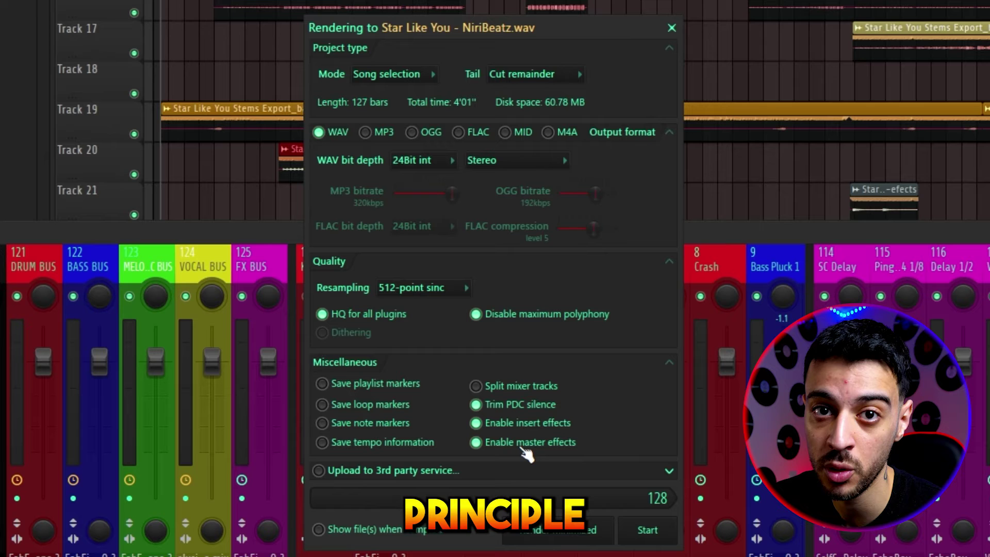
left_click(528, 388)
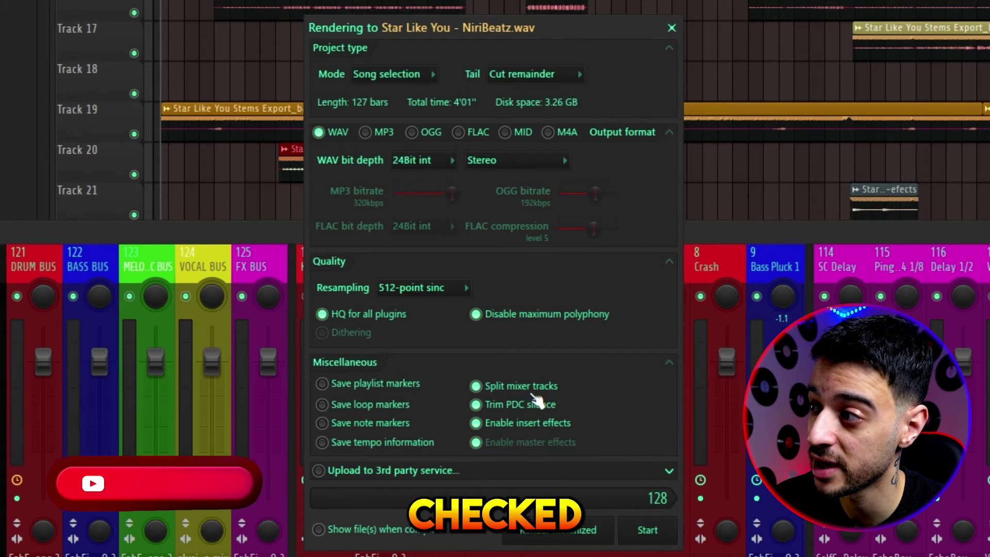
left_click(567, 448)
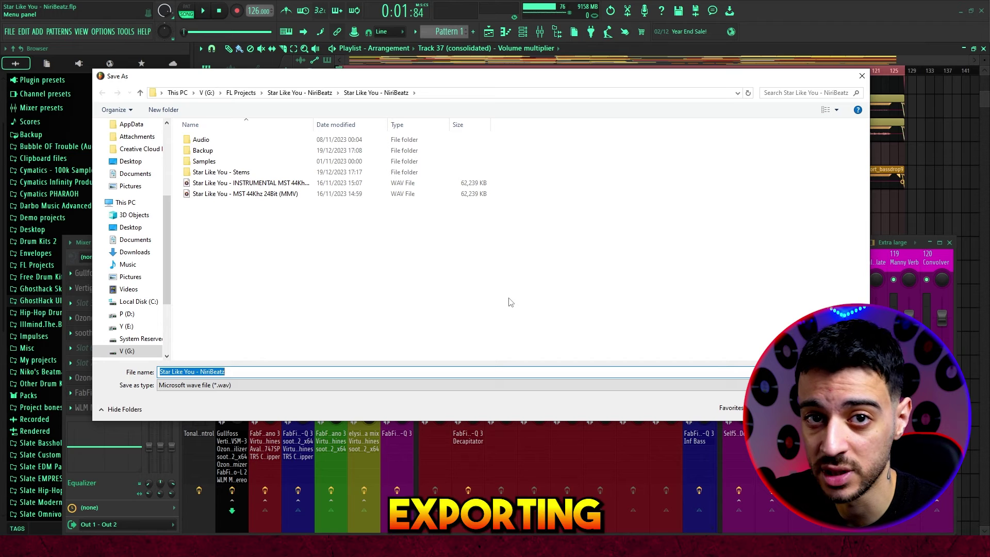
Open the Star Like You - Stems folder as the export destination and shorten the file name to Star Like You.
left_click(217, 173)
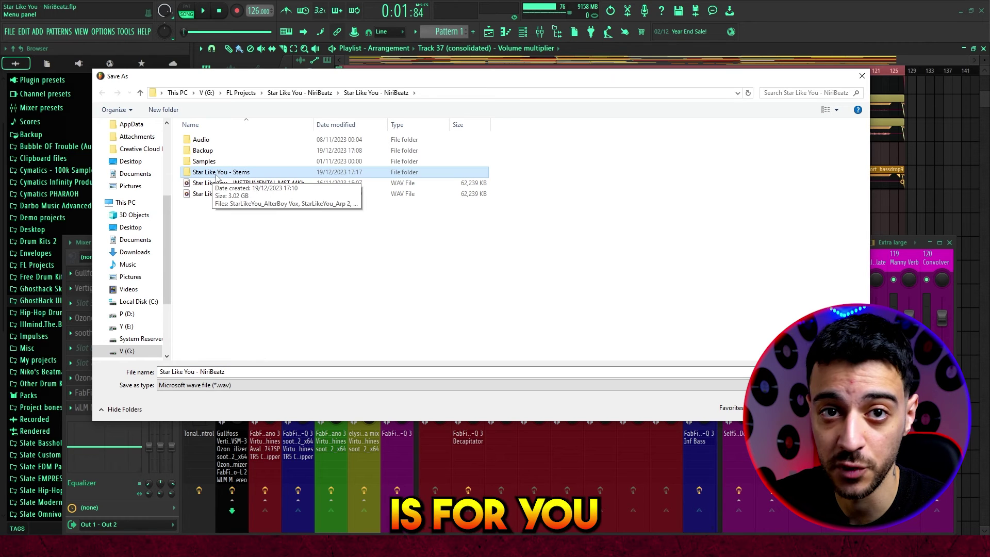
double_click(247, 173)
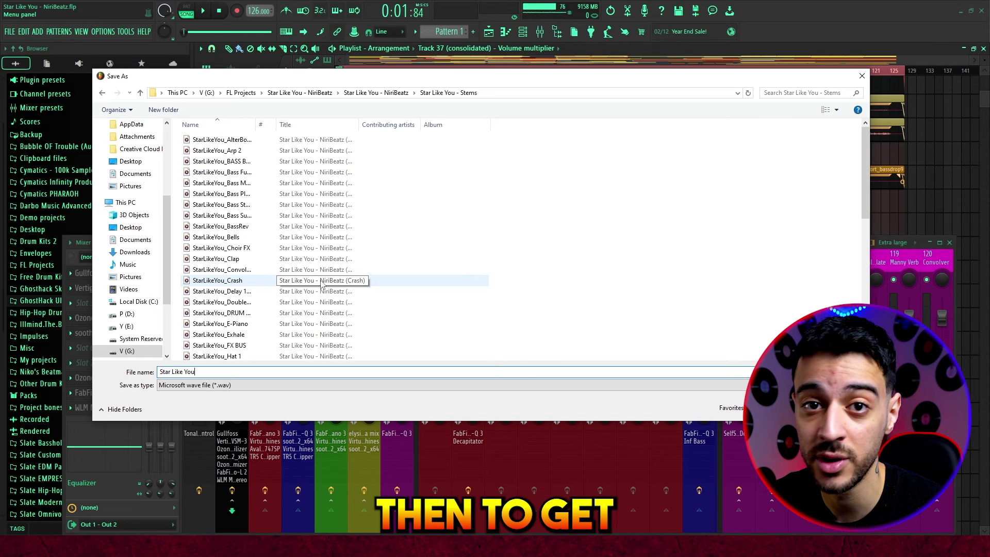
key("BackSpace")
key("BackSpace")
key("BackSpace")
key("BackSpace")
key("BackSpace")
key("BackSpace")
key("BackSpace")
key("BackSpace")
key("BackSpace")
key("BackSpace")
key("BackSpace")
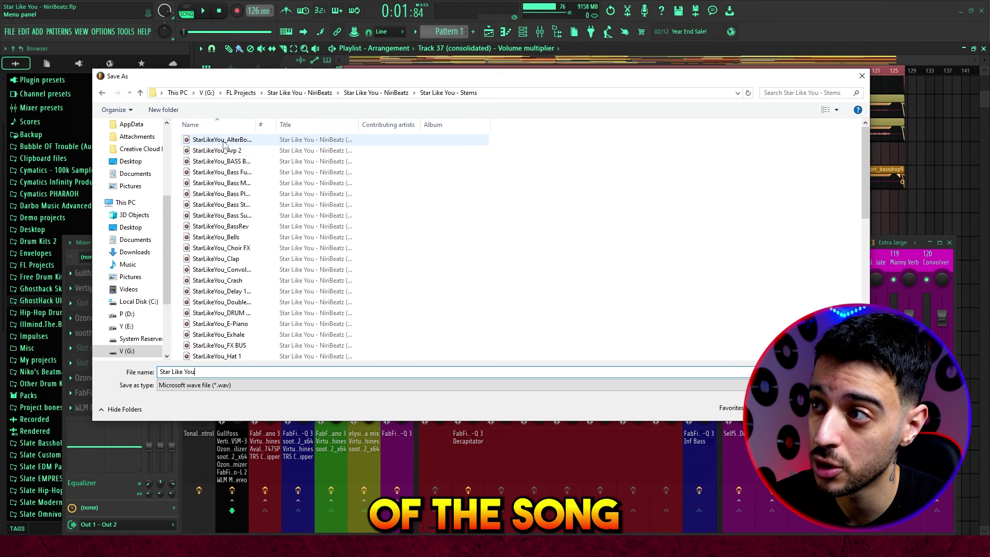
Replace the export file name with the abbreviation SLY.
key("BackSpace")
key("BackSpace")
key("BackSpace")
key("BackSpace")
key("BackSpace")
key("BackSpace")
key("BackSpace")
key("BackSpace")
key("BackSpace")
key("BackSpace")
key("BackSpace")
key("BackSpace")
key("BackSpace")
type("SLY")
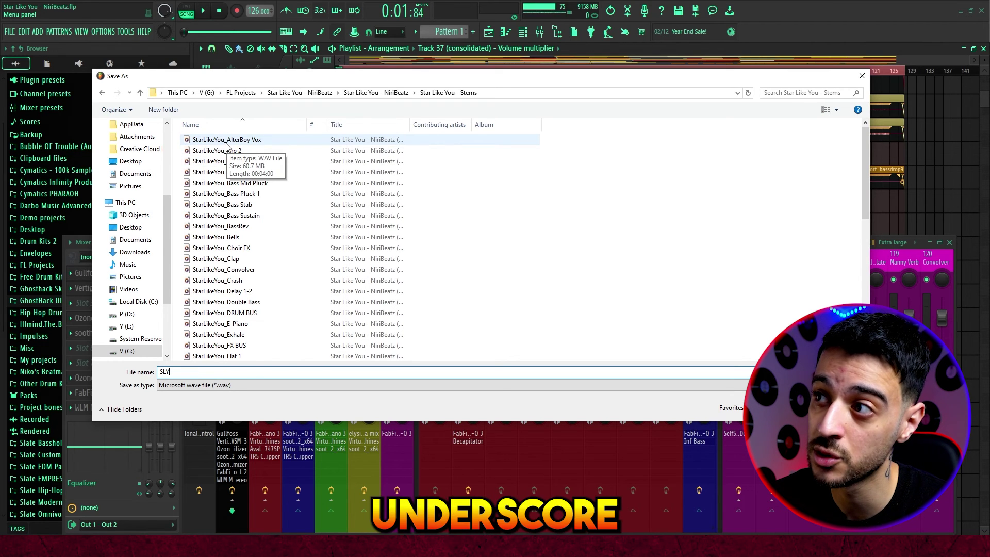